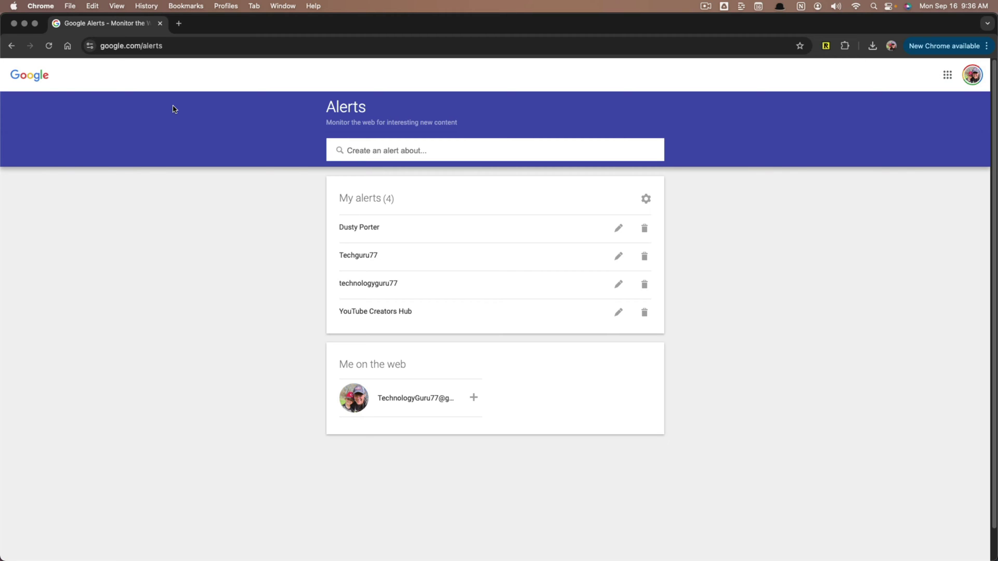
Step: Load google.com/alerts in a new Chrome tab via the address bar suggestion
{"action": "key", "text": "super+t"}
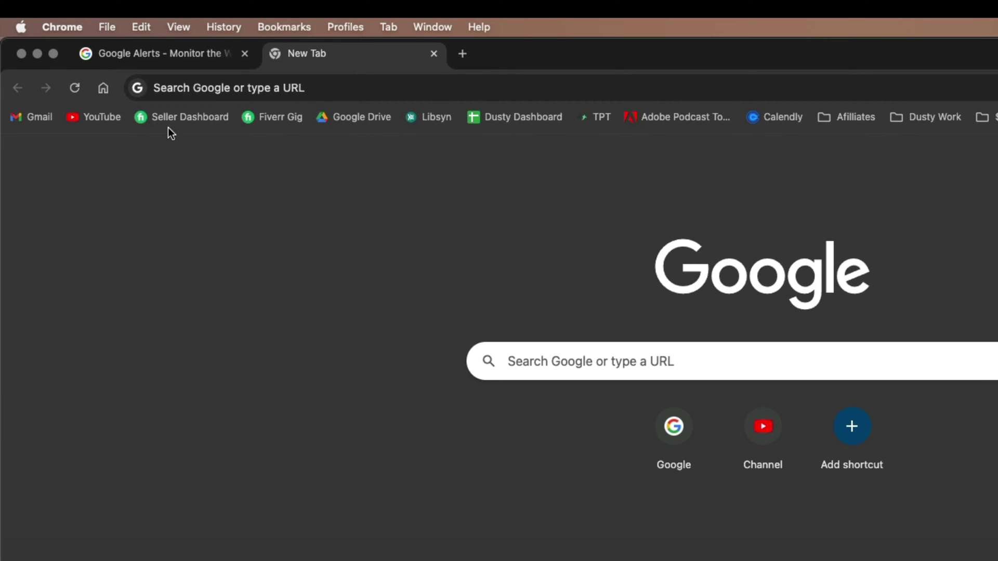
{"action": "left_click", "coordinate": [190, 88]}
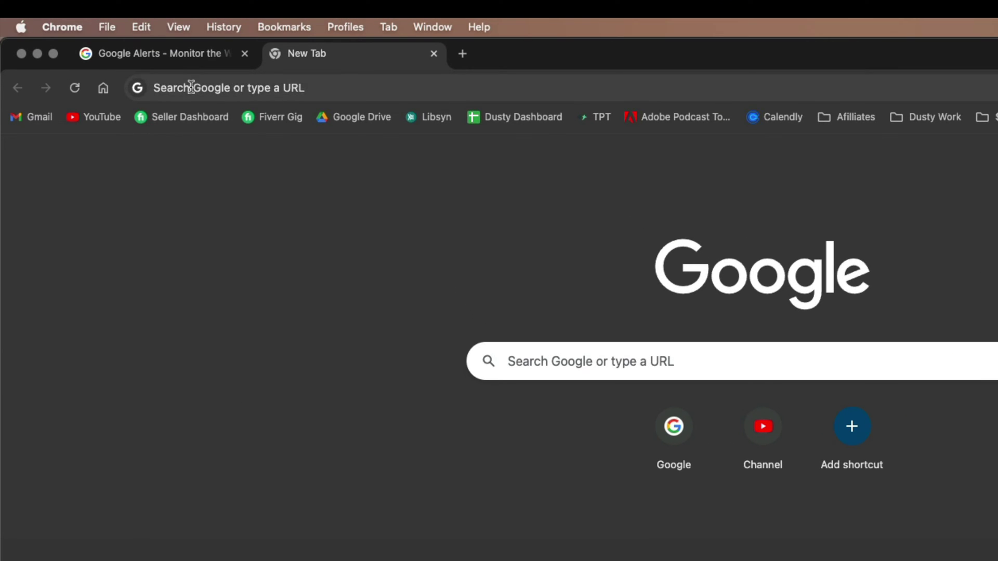
{"action": "type", "text": "www.goo"}
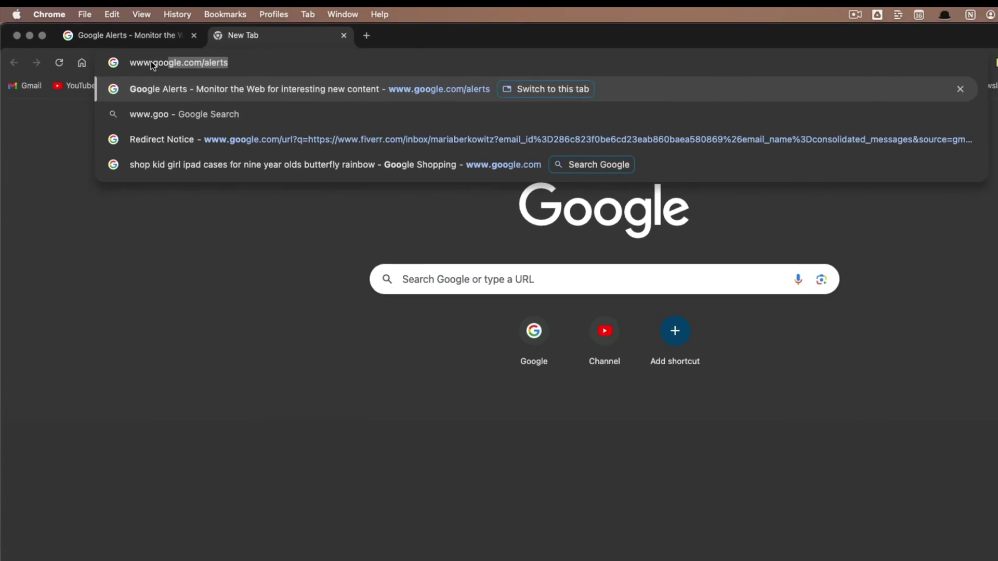
{"action": "key", "text": "Return"}
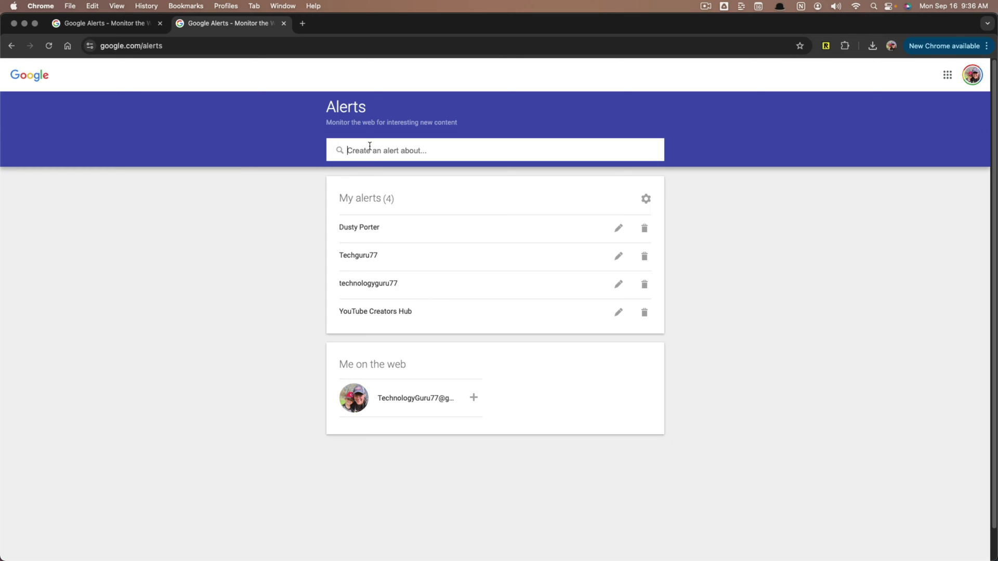
{"action": "type", "text": "First Last"}
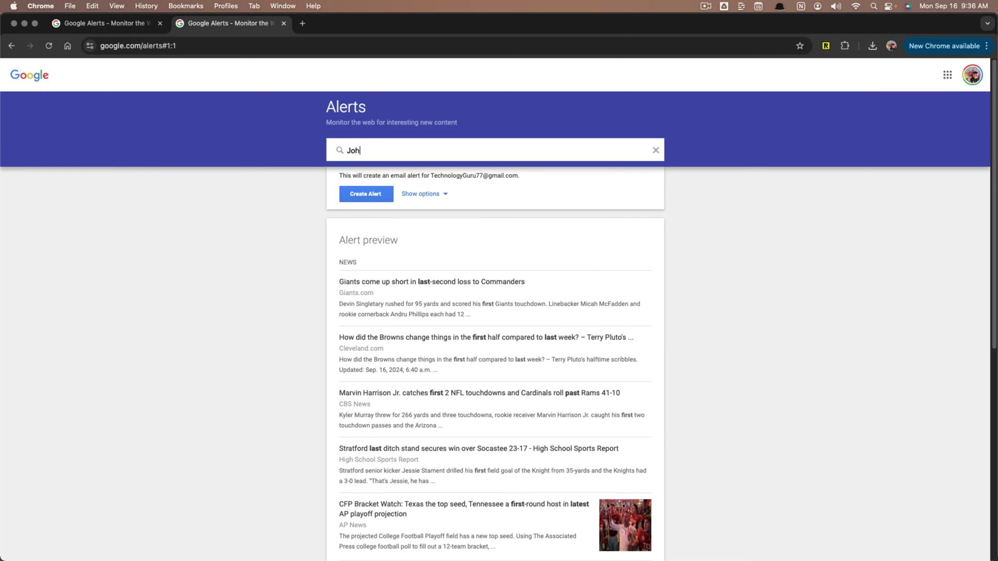
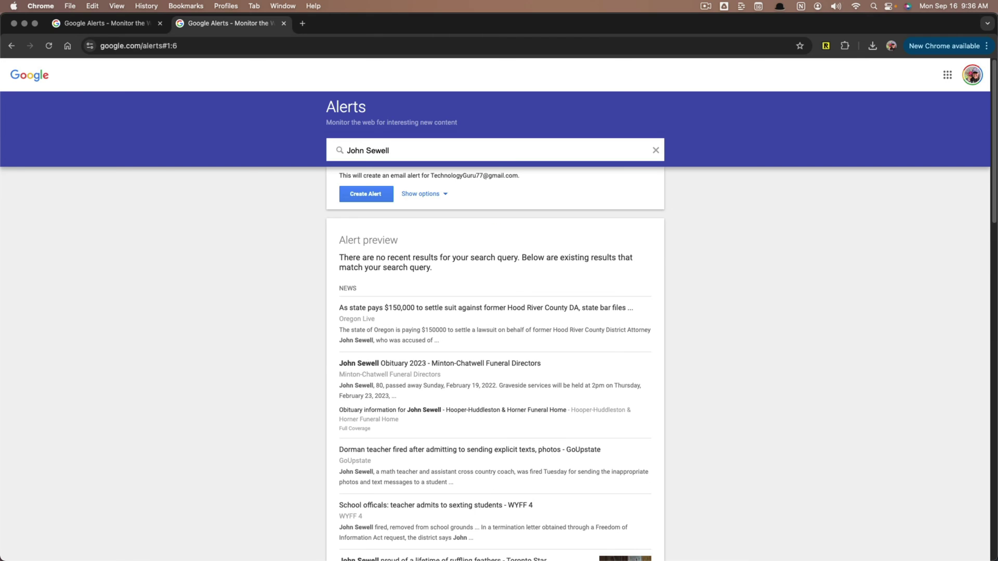
{"action": "left_click_drag", "start_coordinate": [389, 150], "coordinate": [347, 148]}
{"action": "left_click", "coordinate": [655, 150]}
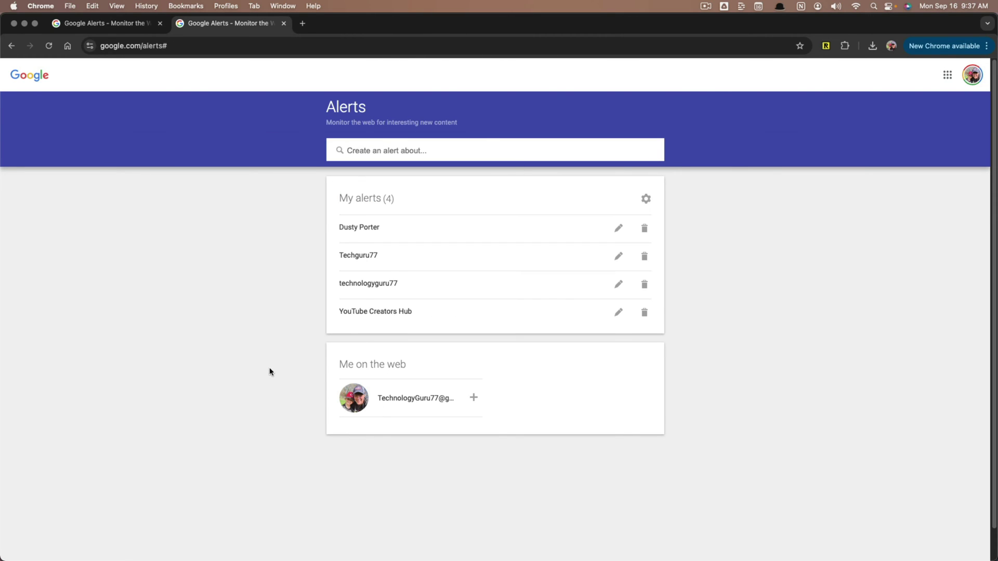
{"action": "left_click", "coordinate": [618, 228]}
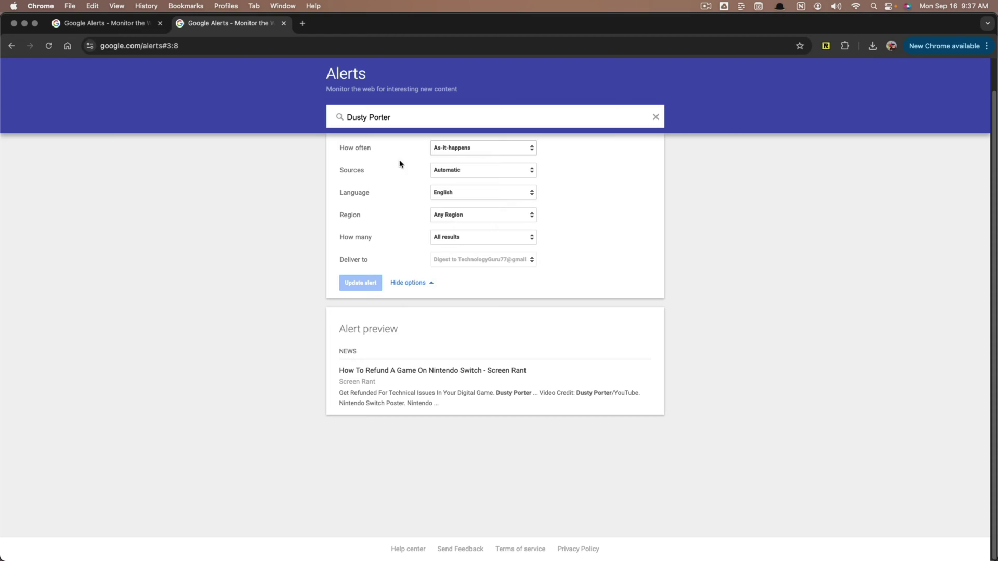
{"action": "left_click", "coordinate": [455, 152]}
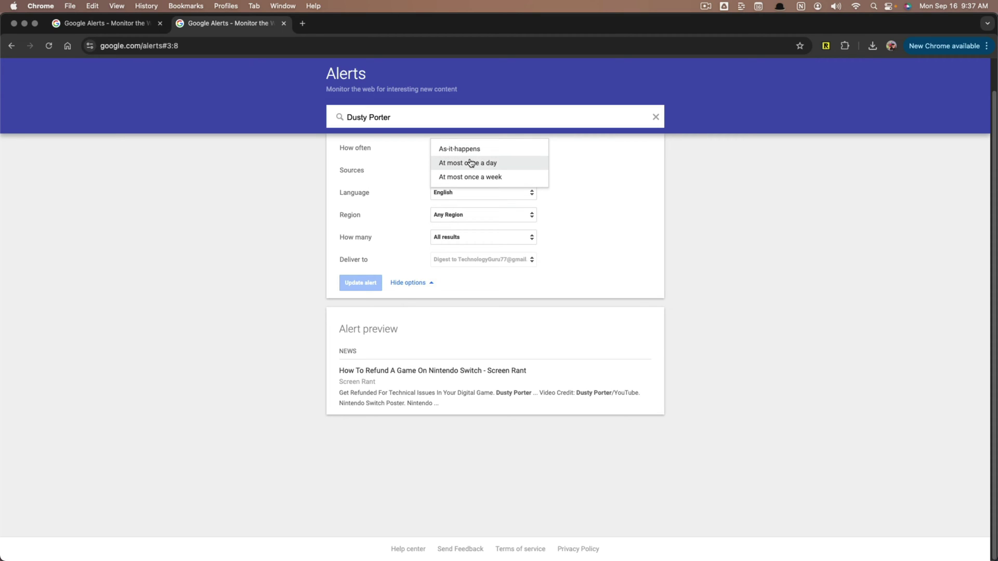
{"action": "left_click", "coordinate": [623, 201]}
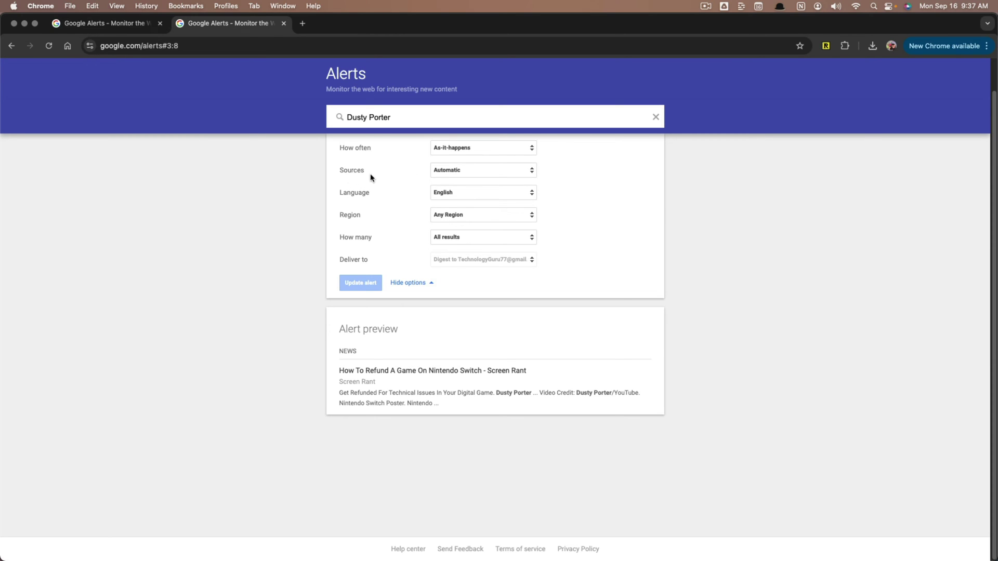
{"action": "left_click", "coordinate": [460, 176]}
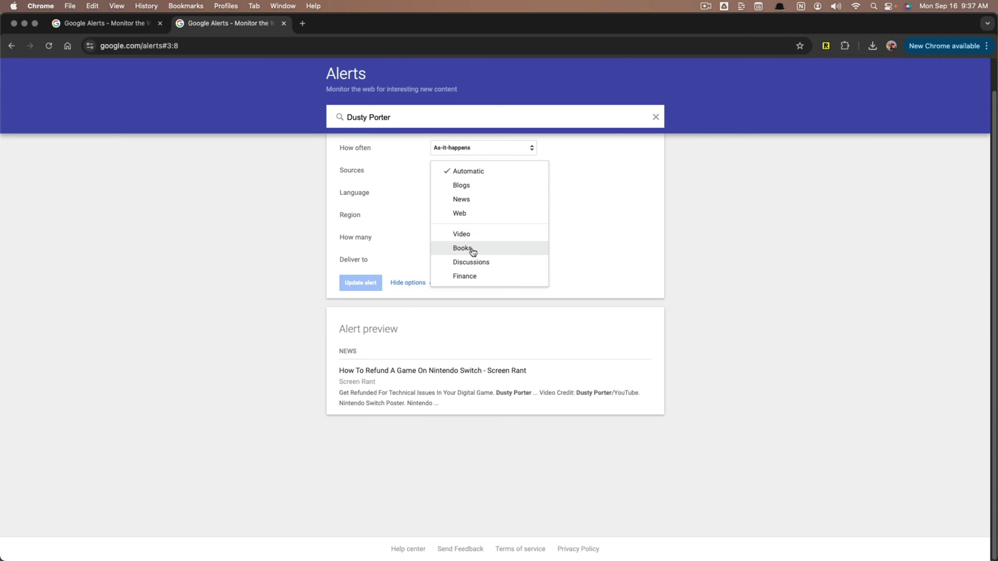
{"action": "left_click", "coordinate": [646, 218]}
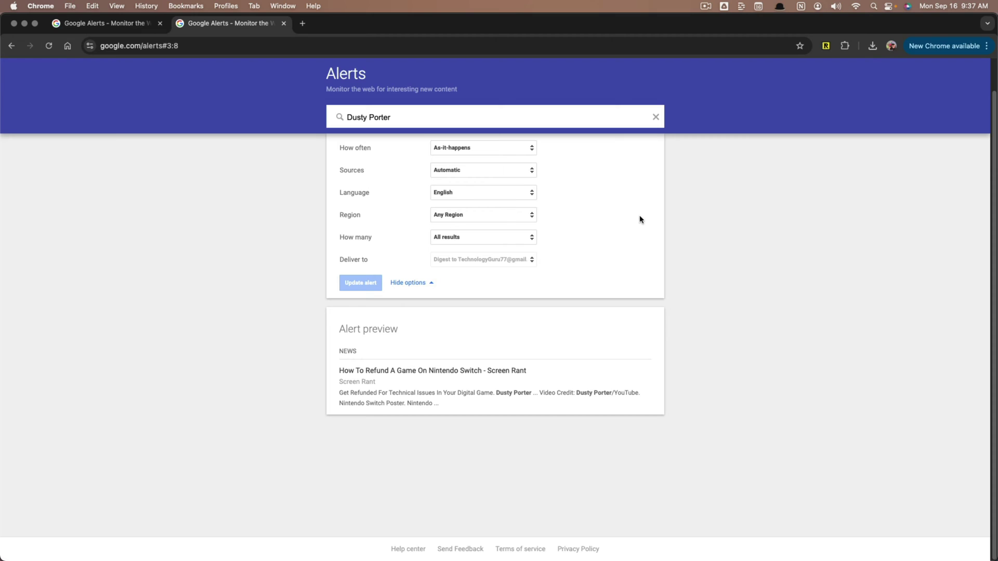
{"action": "left_click", "coordinate": [513, 198]}
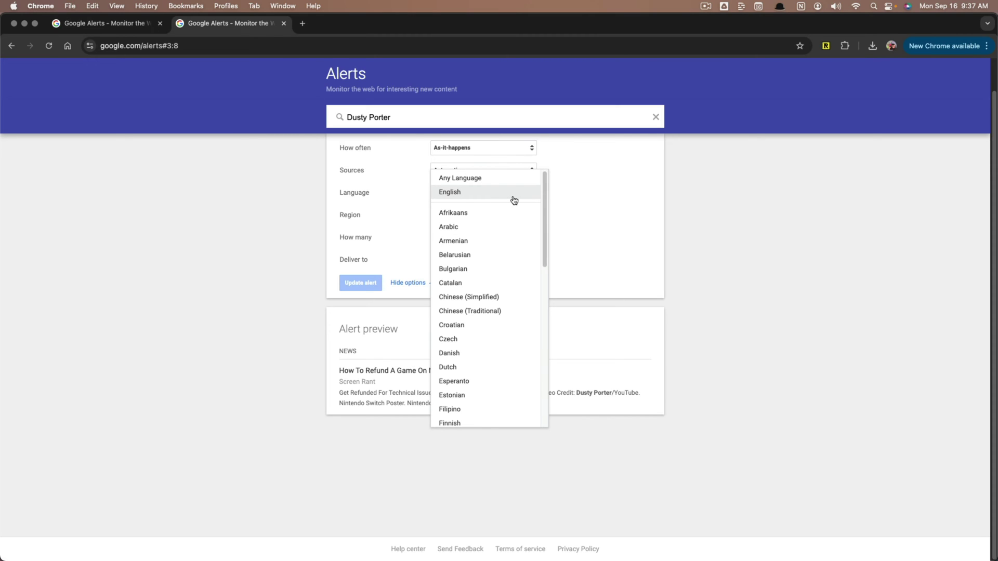
{"action": "left_click", "coordinate": [625, 209]}
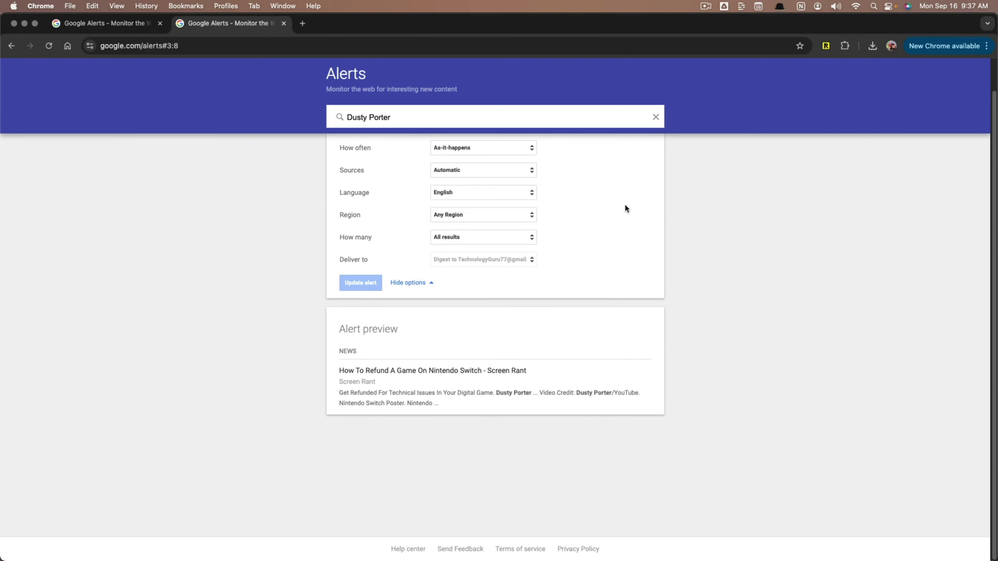
{"action": "left_click", "coordinate": [461, 238]}
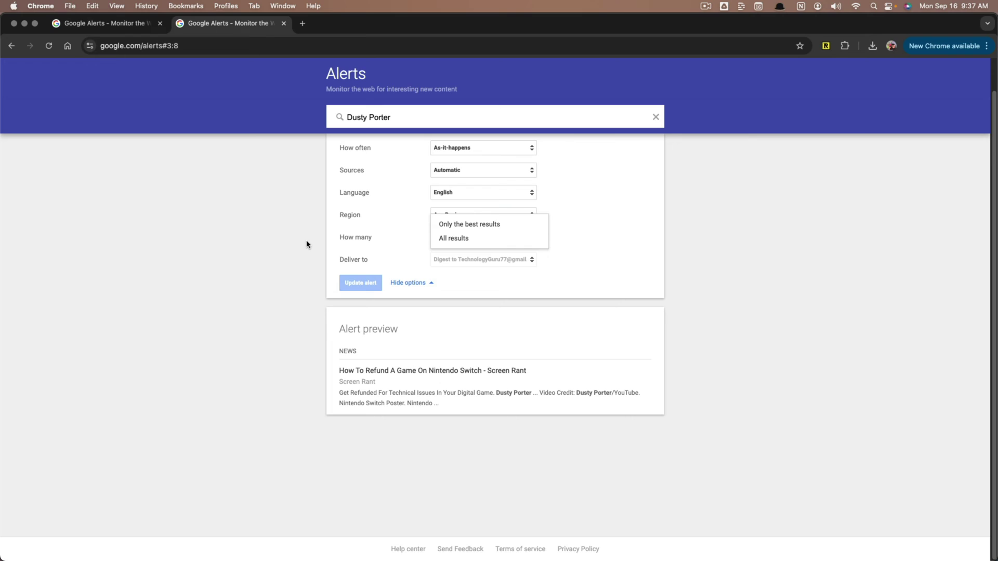
{"action": "left_click", "coordinate": [275, 239]}
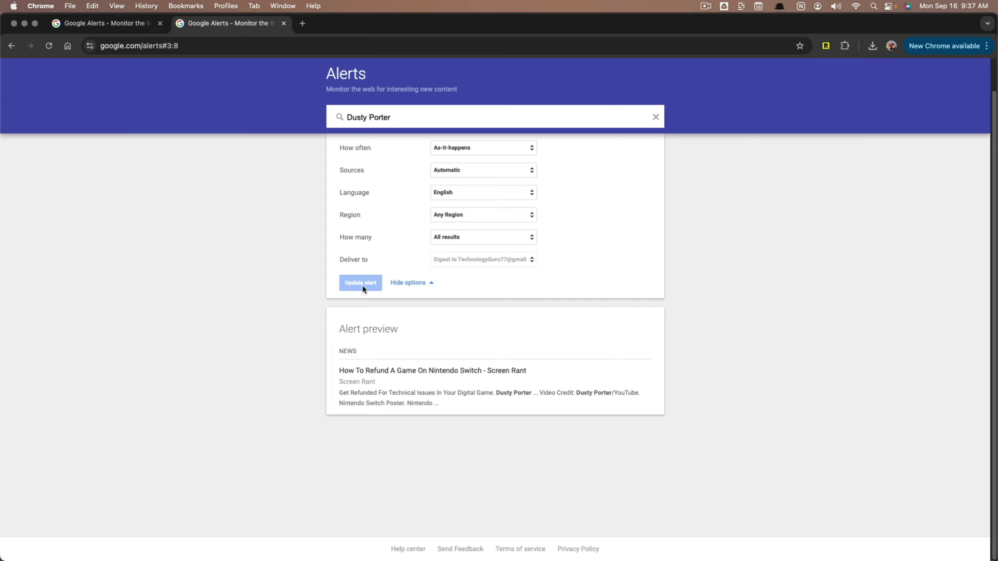
{"action": "left_click", "coordinate": [655, 117]}
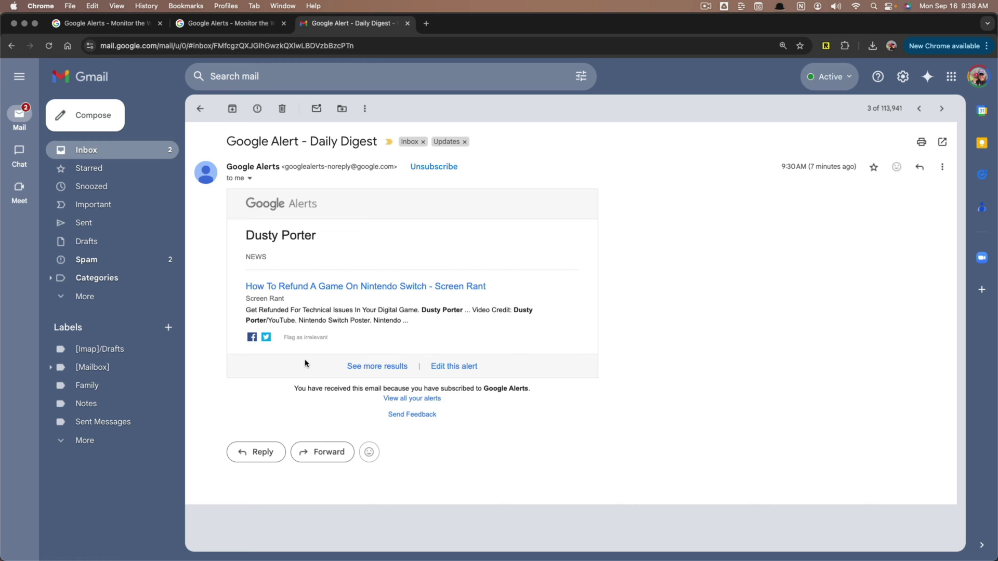
Step: Read through the Screen Rant Nintendo Switch refund article, then go back to the Gmail Daily Digest tab
{"action": "left_click", "coordinate": [288, 287]}
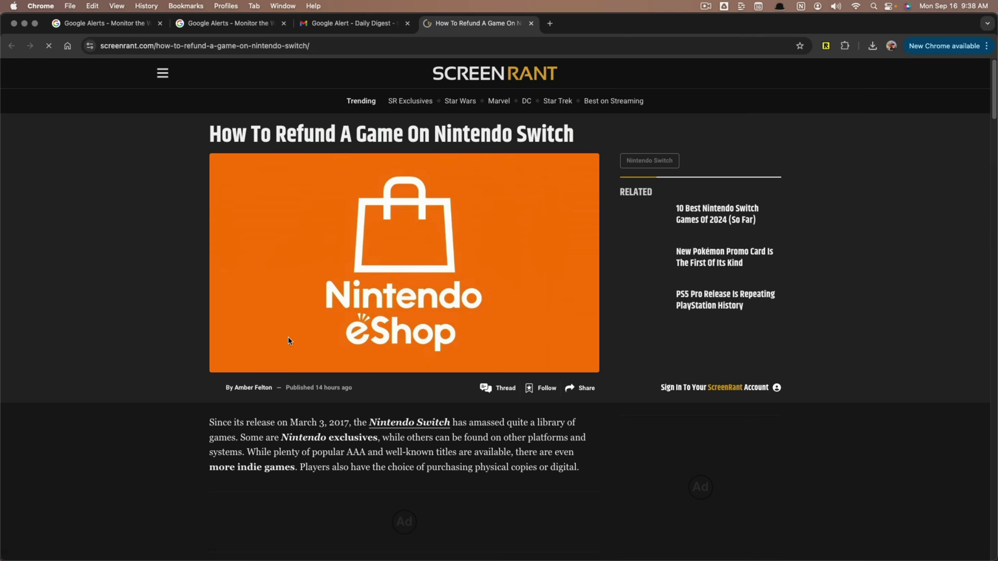
{"action": "scroll", "coordinate": [178, 255], "scroll_direction": "down", "scroll_amount": 10}
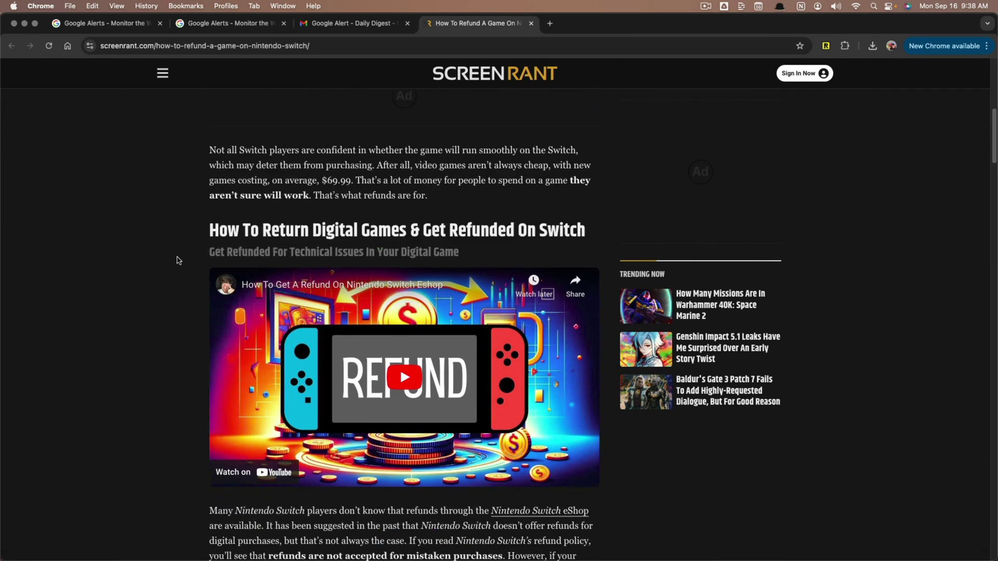
{"action": "scroll", "coordinate": [178, 260], "scroll_direction": "down", "scroll_amount": 1}
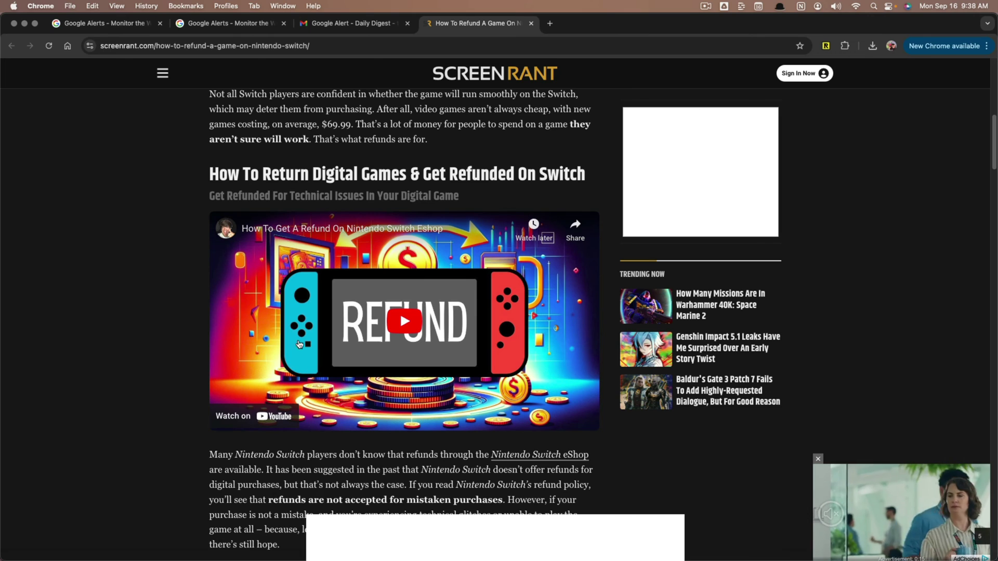
{"action": "scroll", "coordinate": [262, 297], "scroll_direction": "up", "scroll_amount": 2}
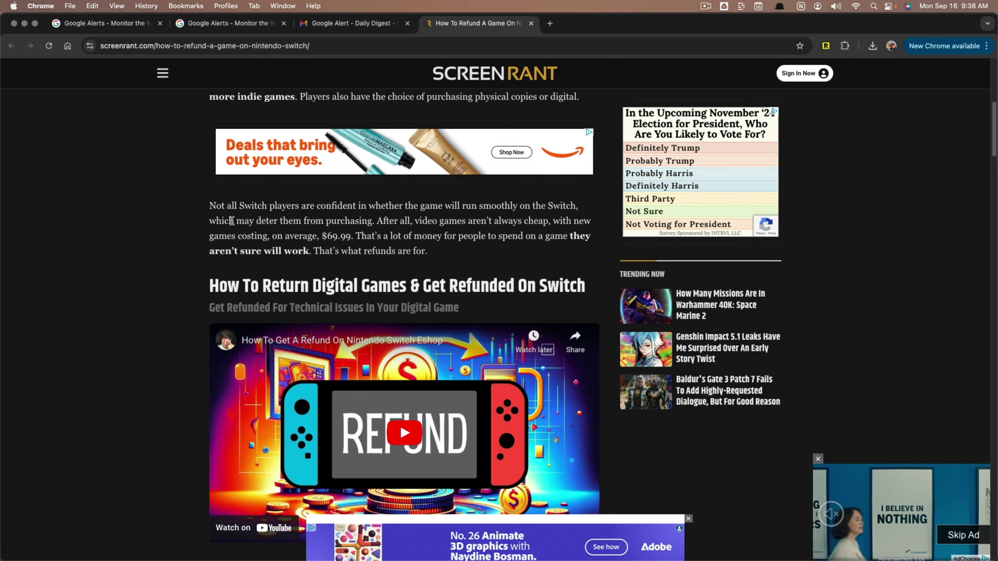
{"action": "key", "text": "ctrl+shift+Tab"}
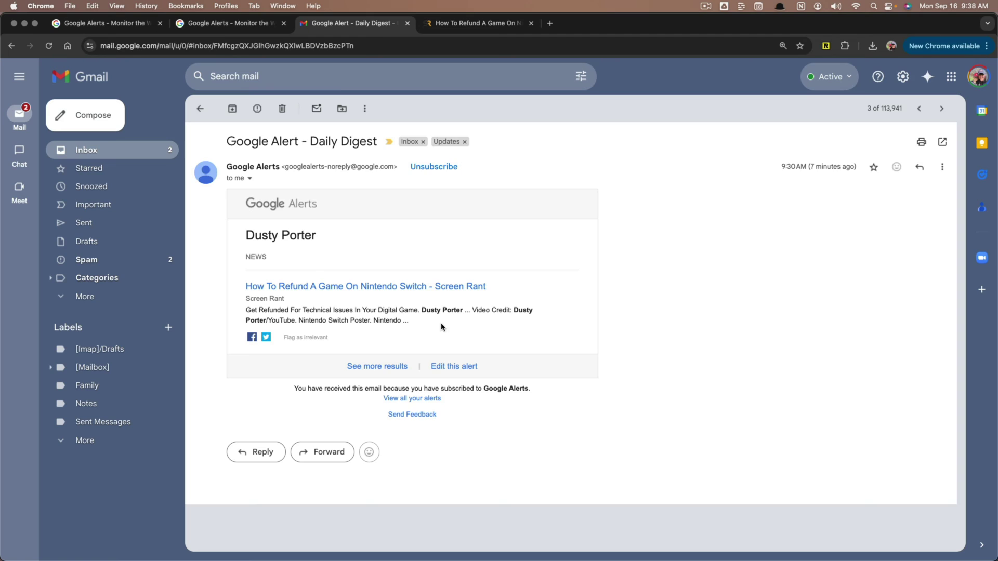
Step: Back on the Google Alerts tab, delete both username-style alerts, leaving two alerts
{"action": "left_click", "coordinate": [219, 23]}
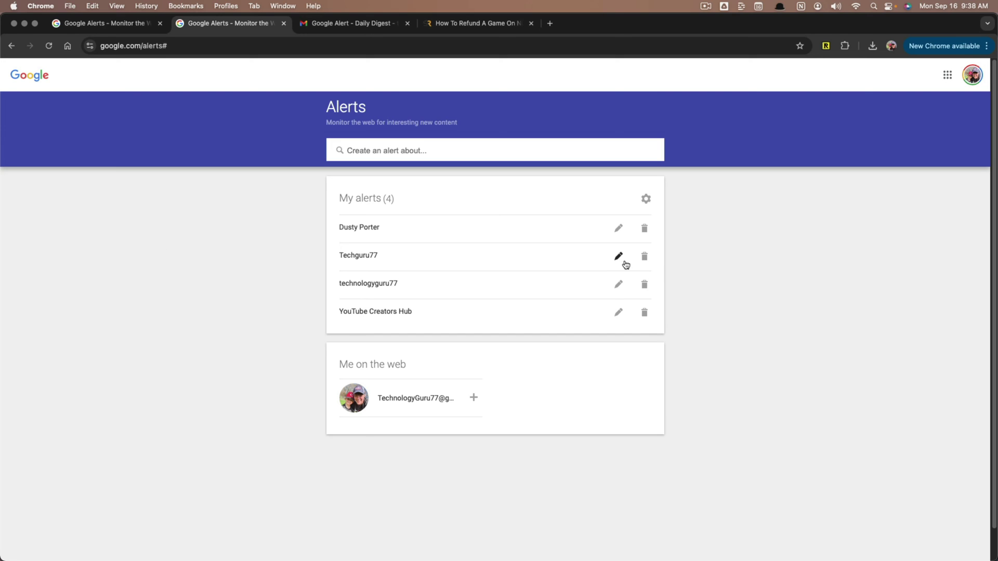
{"action": "left_click", "coordinate": [644, 257]}
{"action": "left_click", "coordinate": [644, 257]}
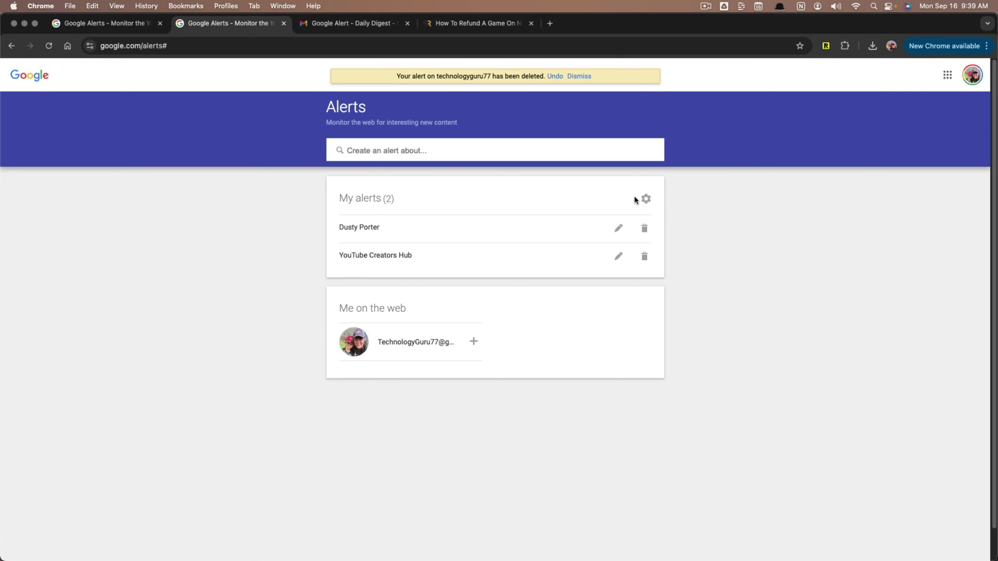
Step: Uncheck both Delivery time and Digest in the alert delivery settings and save them
{"action": "left_click", "coordinate": [647, 199]}
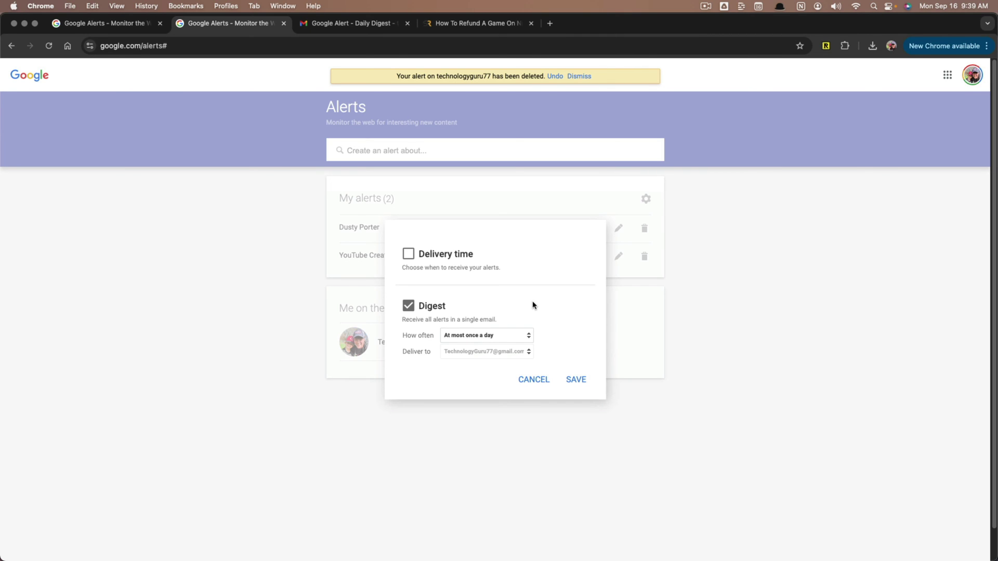
{"action": "left_click", "coordinate": [408, 308]}
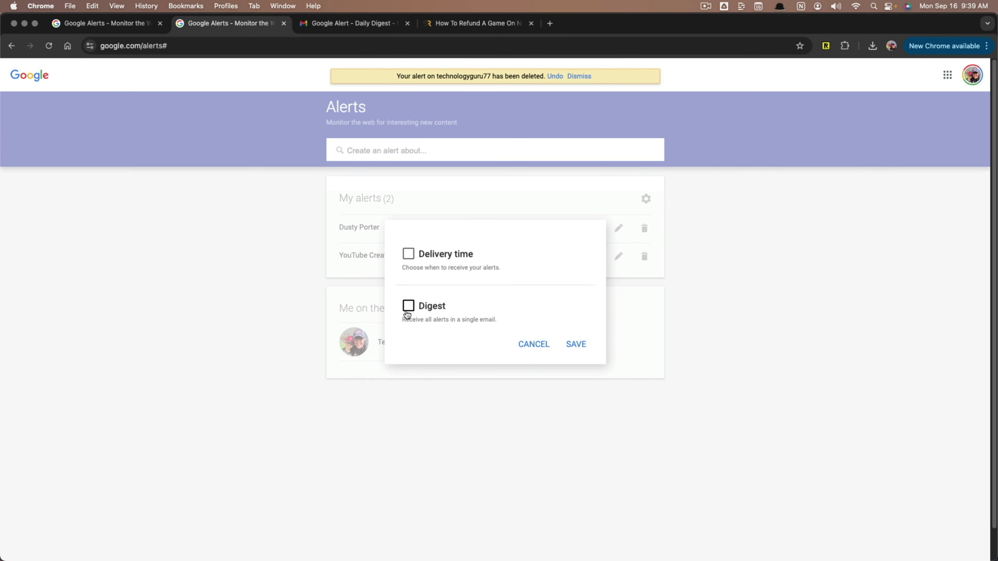
{"action": "left_click", "coordinate": [408, 255]}
{"action": "left_click", "coordinate": [465, 283]}
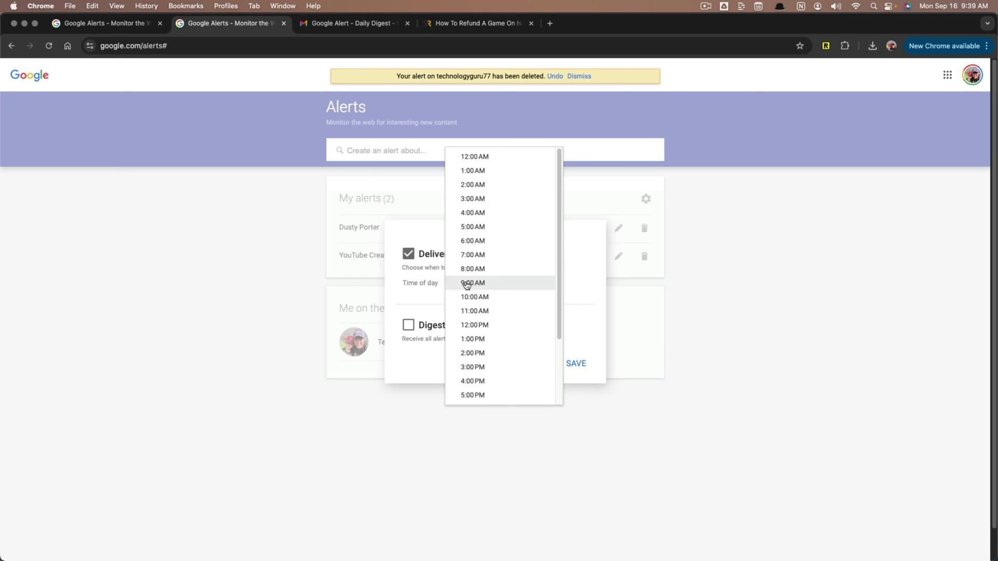
{"action": "left_click", "coordinate": [409, 253]}
{"action": "left_click", "coordinate": [408, 305]}
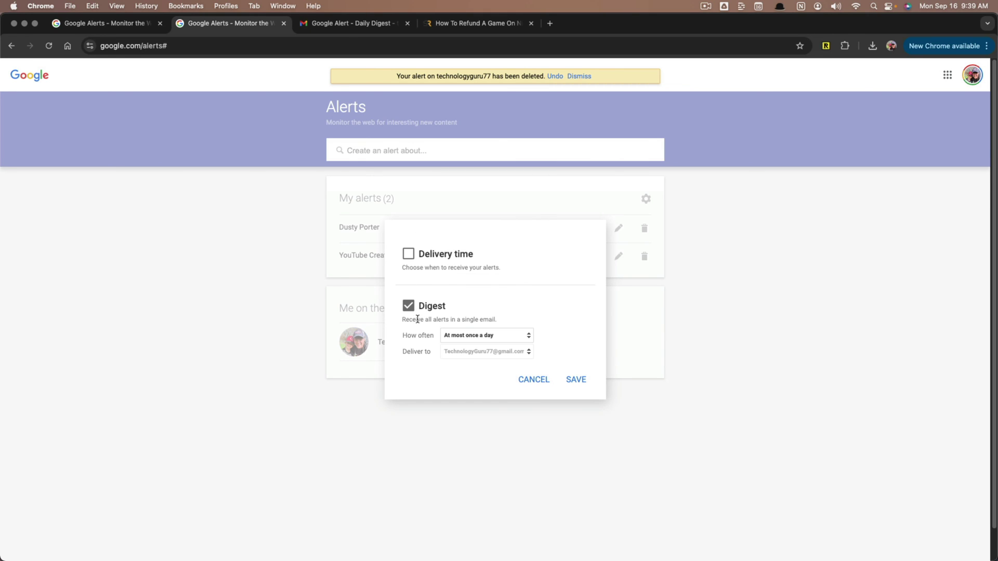
{"action": "left_click", "coordinate": [446, 337]}
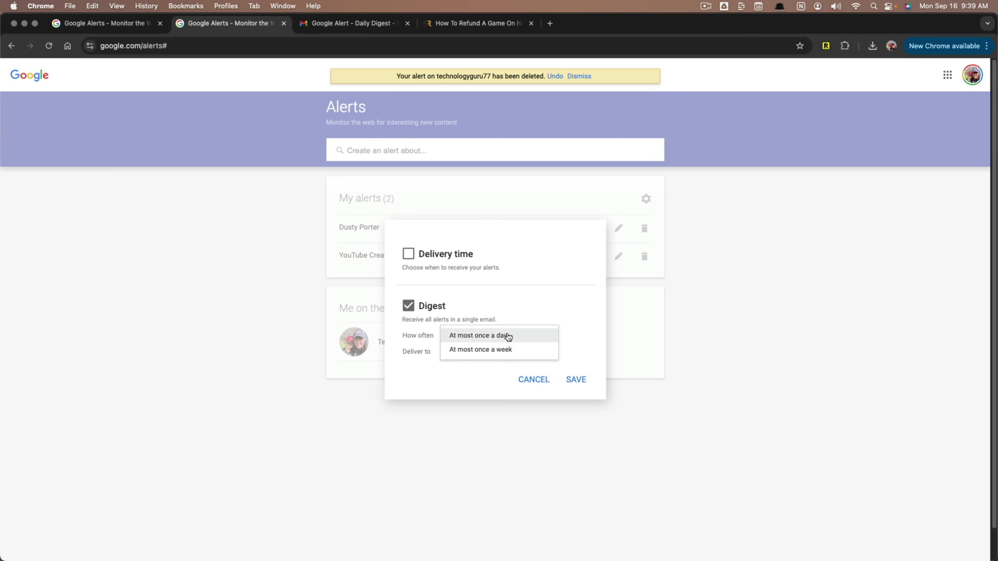
{"action": "left_click", "coordinate": [408, 308]}
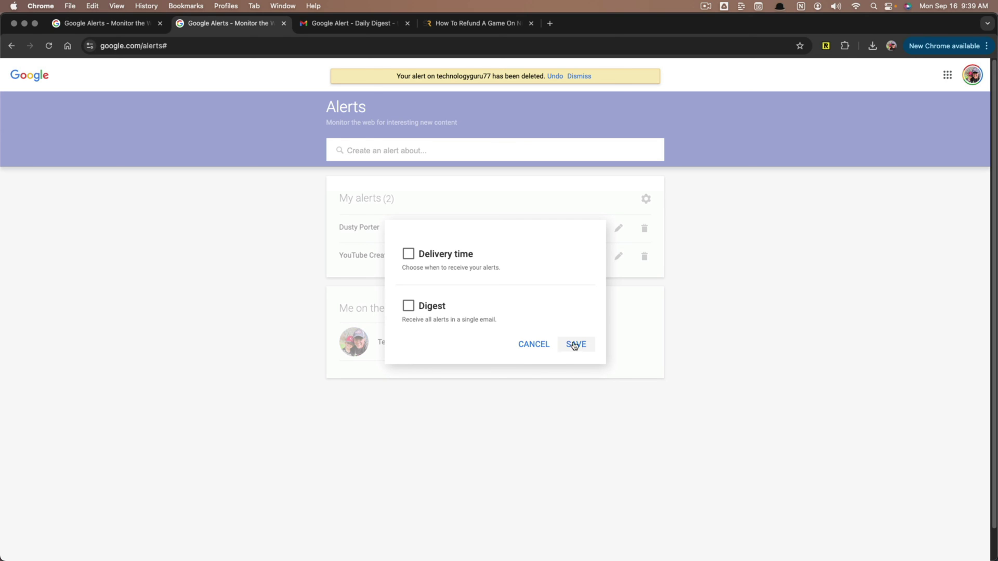
{"action": "left_click", "coordinate": [544, 345]}
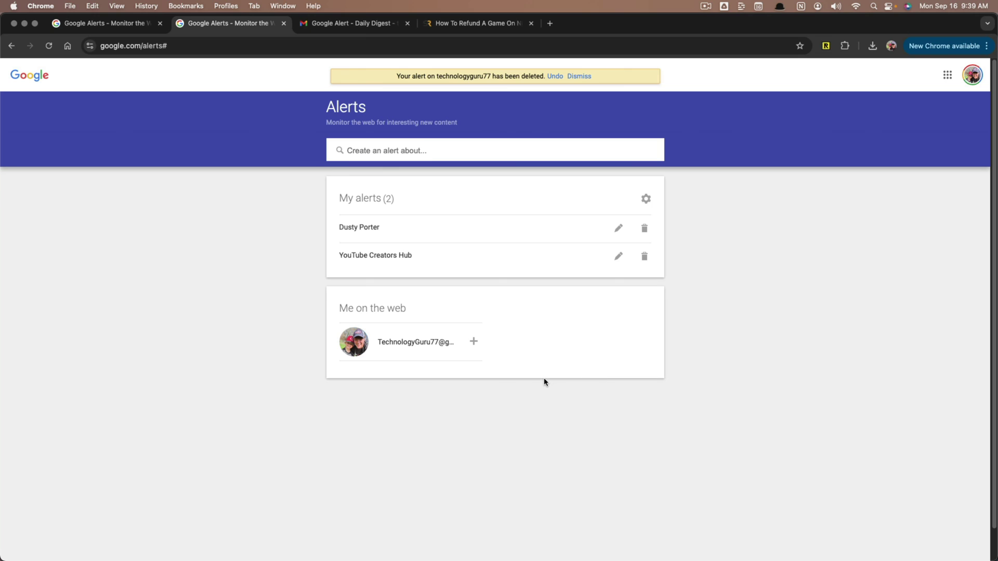